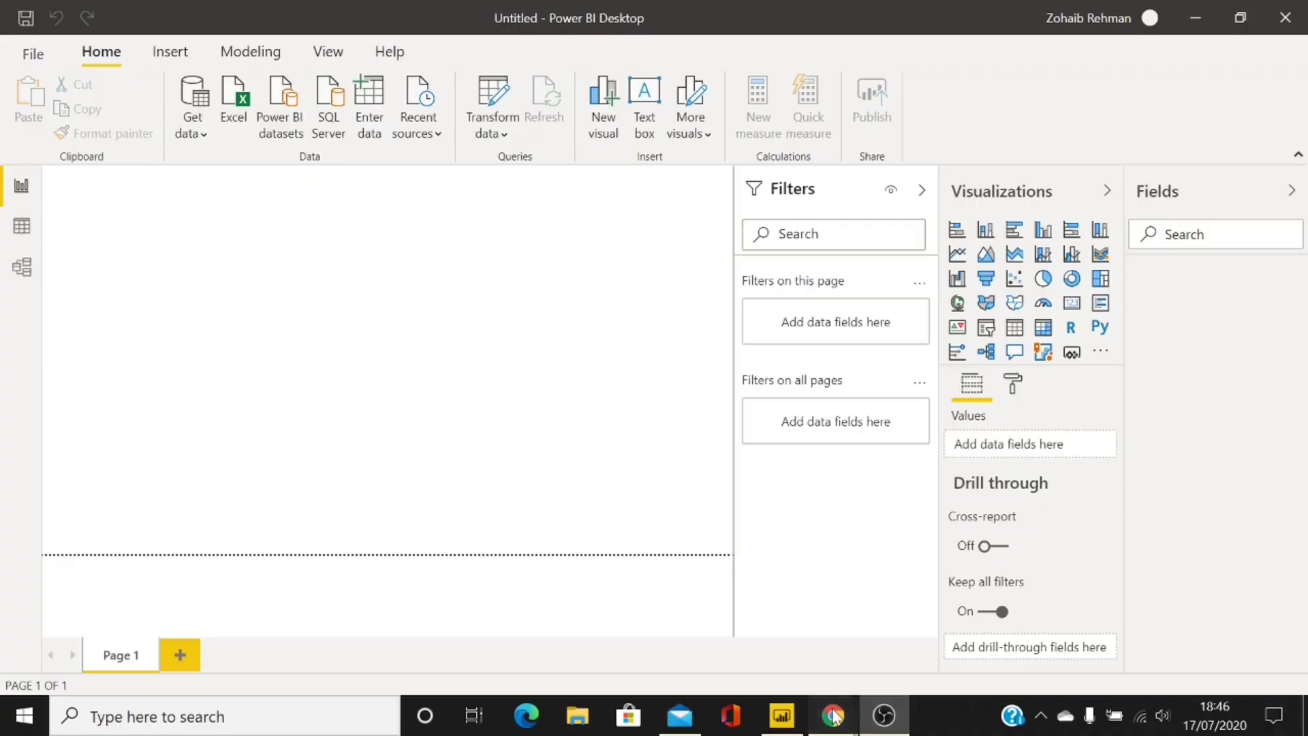
Open the WHO Situation Report 178 PDF in the browser, copy its web address, and return to Power BI
{"action": "mouse_move", "coordinate": [832, 715]}
{"action": "left_click", "coordinate": [934, 617]}
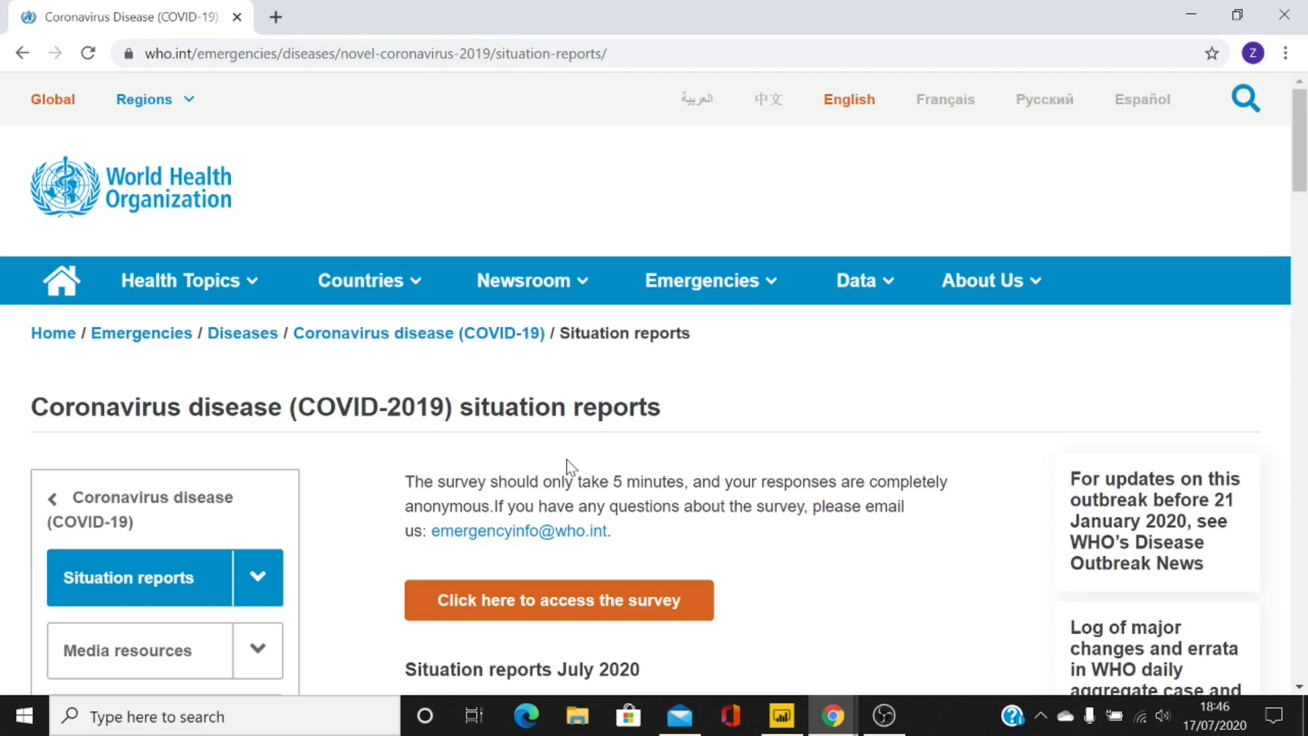
{"action": "scroll", "coordinate": [456, 379], "scroll_direction": "down", "scroll_amount": 4}
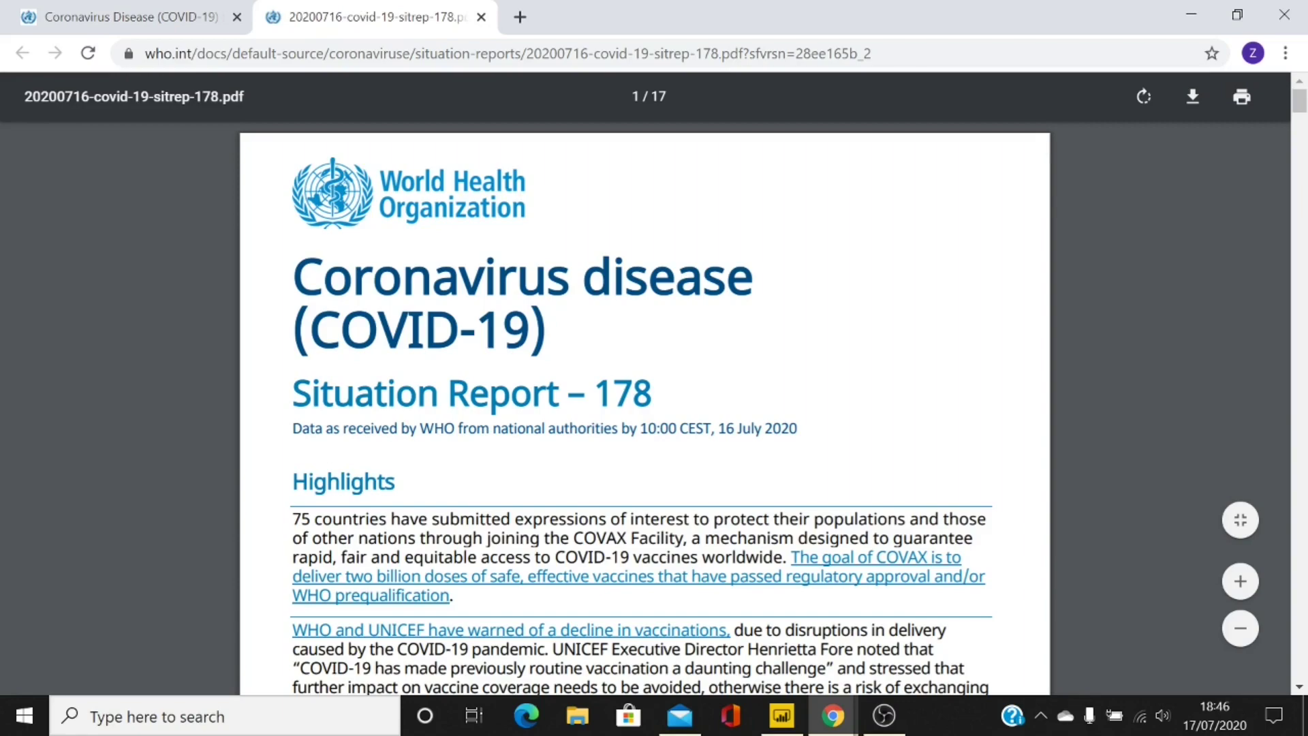
{"action": "scroll", "coordinate": [538, 466], "scroll_direction": "down", "scroll_amount": 6}
{"action": "scroll", "coordinate": [539, 466], "scroll_direction": "up", "scroll_amount": 6}
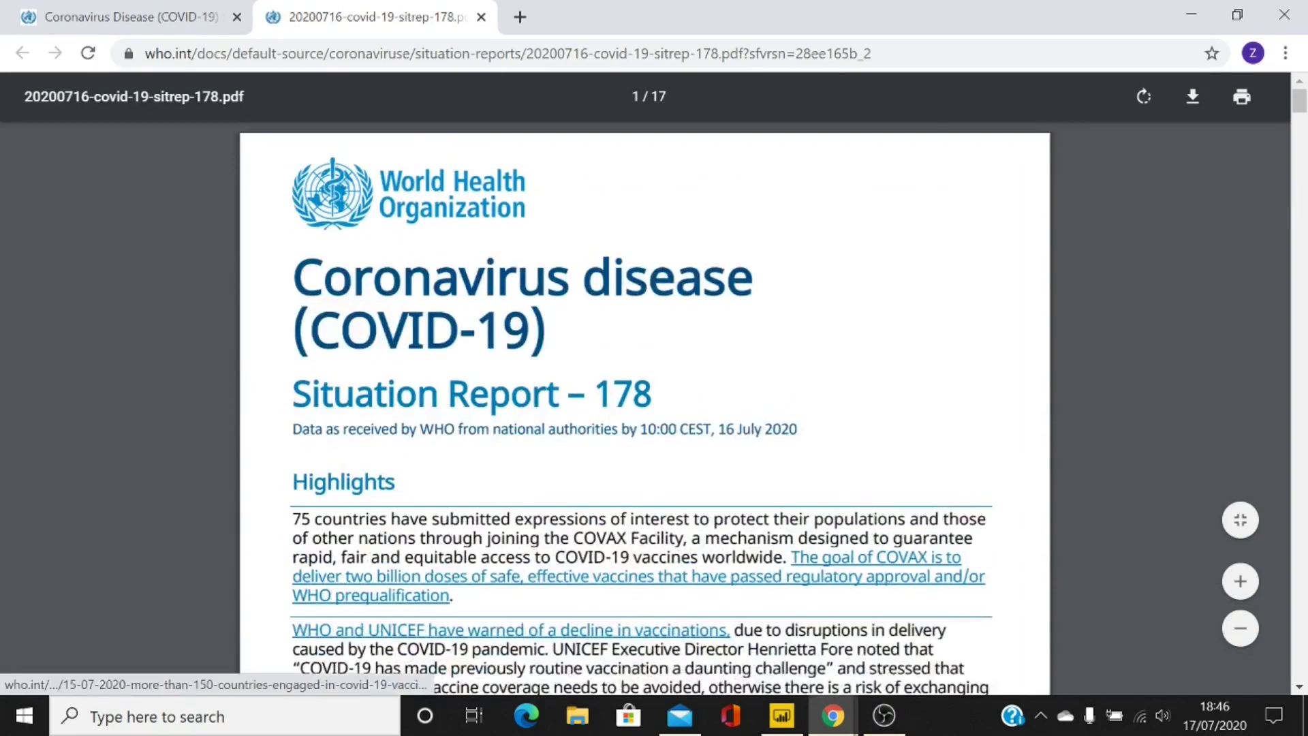
{"action": "scroll", "coordinate": [538, 466], "scroll_direction": "down", "scroll_amount": 1}
{"action": "scroll", "coordinate": [538, 466], "scroll_direction": "down", "scroll_amount": 5}
{"action": "left_click", "coordinate": [473, 60]}
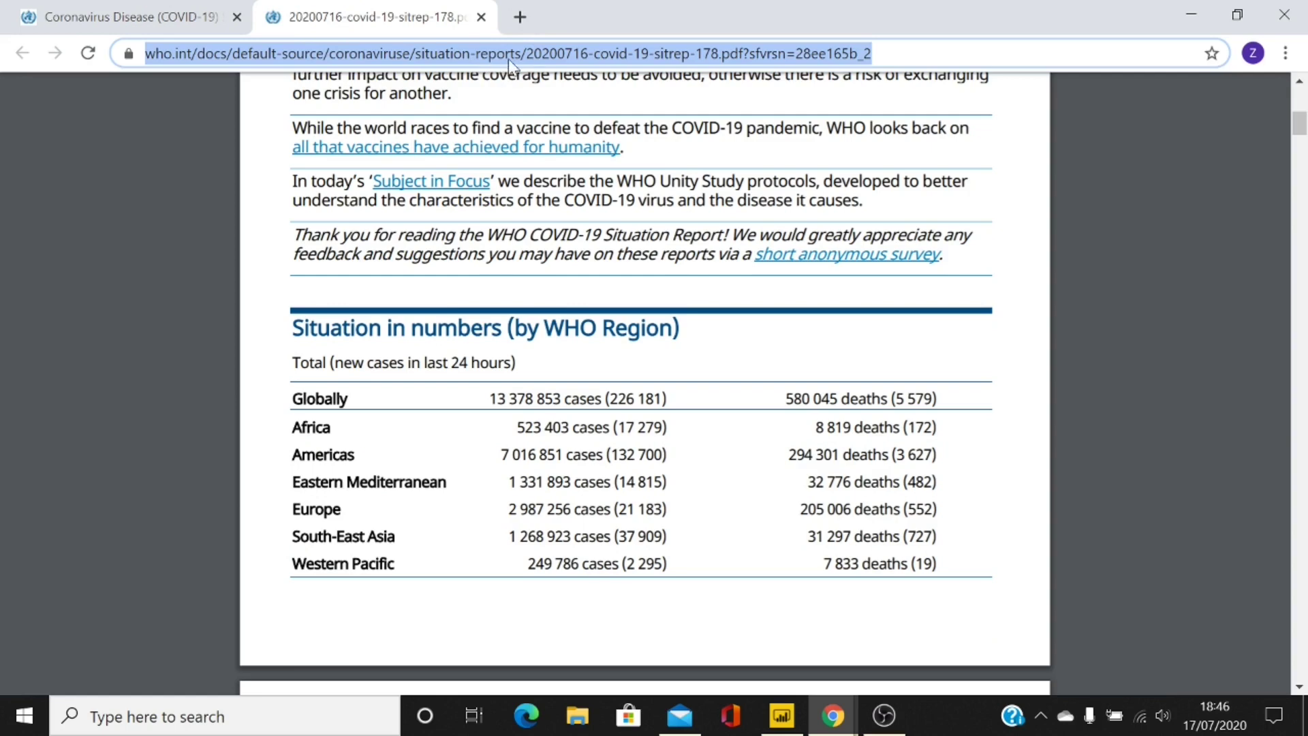
{"action": "left_click", "coordinate": [781, 712]}
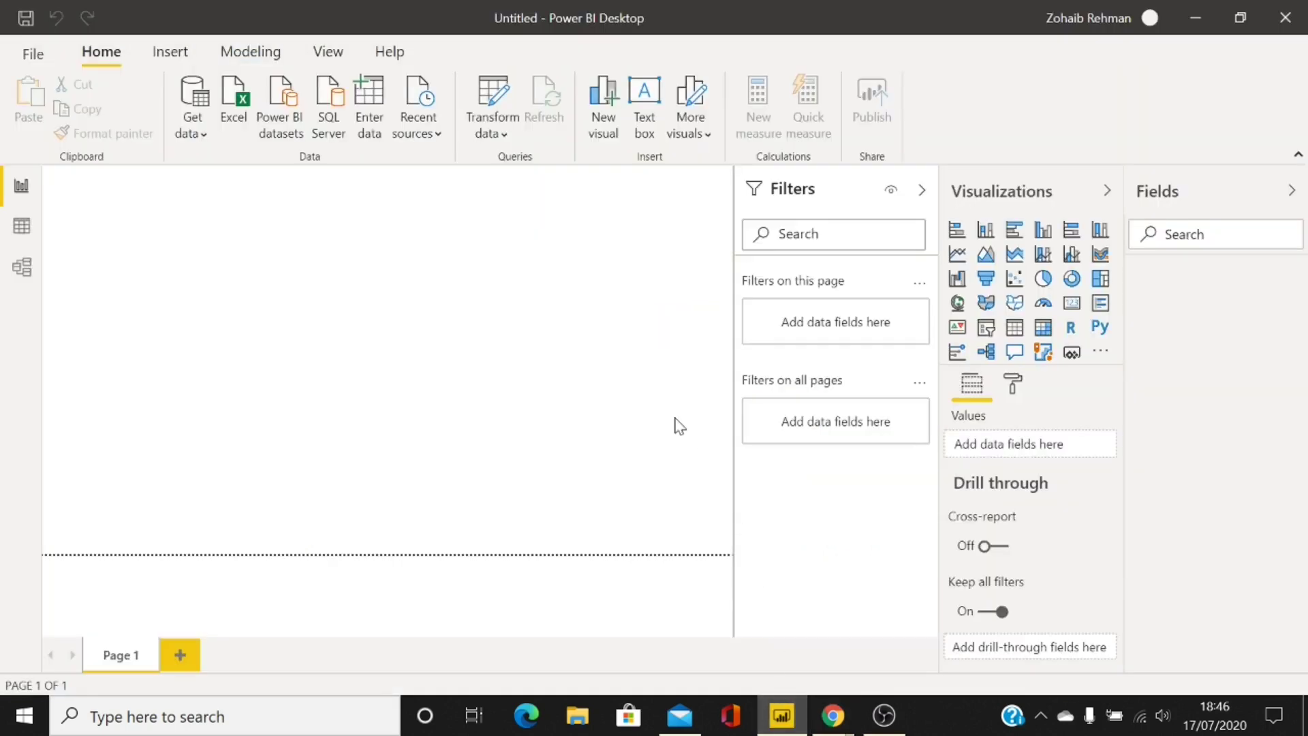
Open the full Get Data catalogue through Get data > More... and select PDF
{"action": "left_click", "coordinate": [187, 133]}
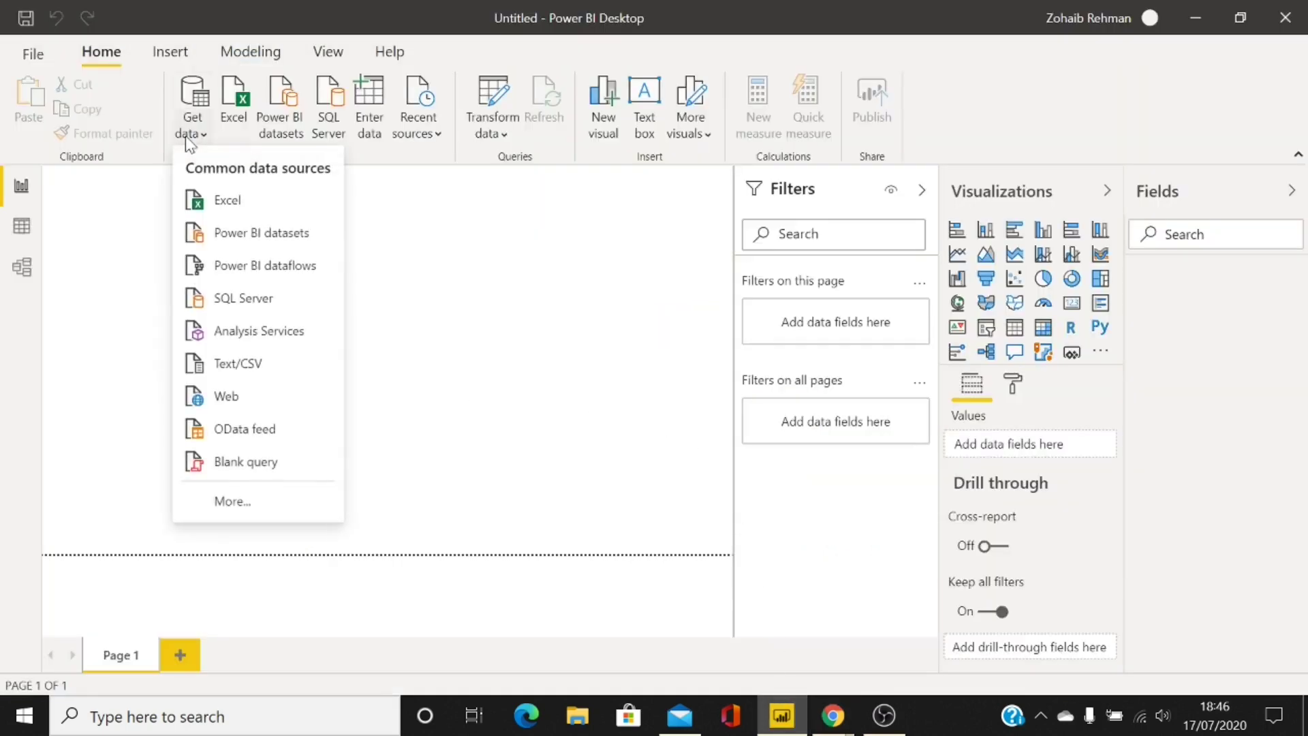
{"action": "left_click", "coordinate": [239, 502]}
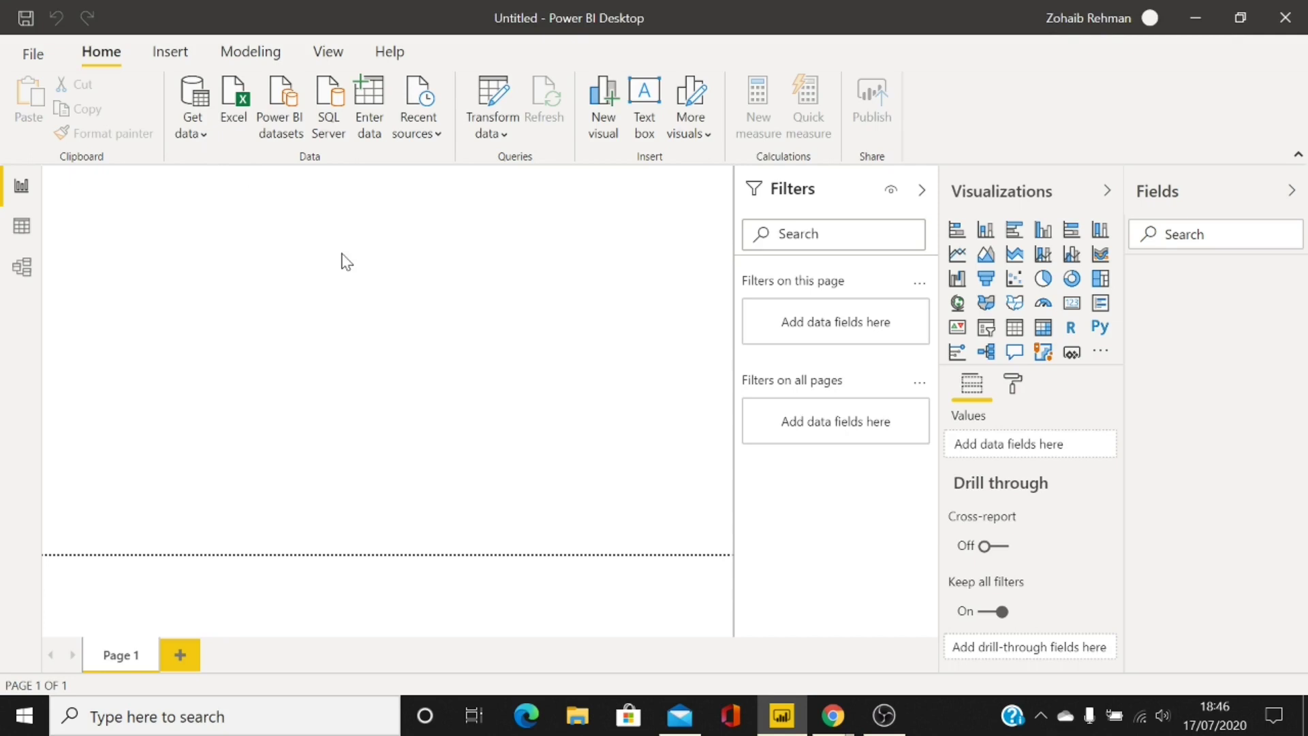
{"action": "left_click", "coordinate": [193, 109]}
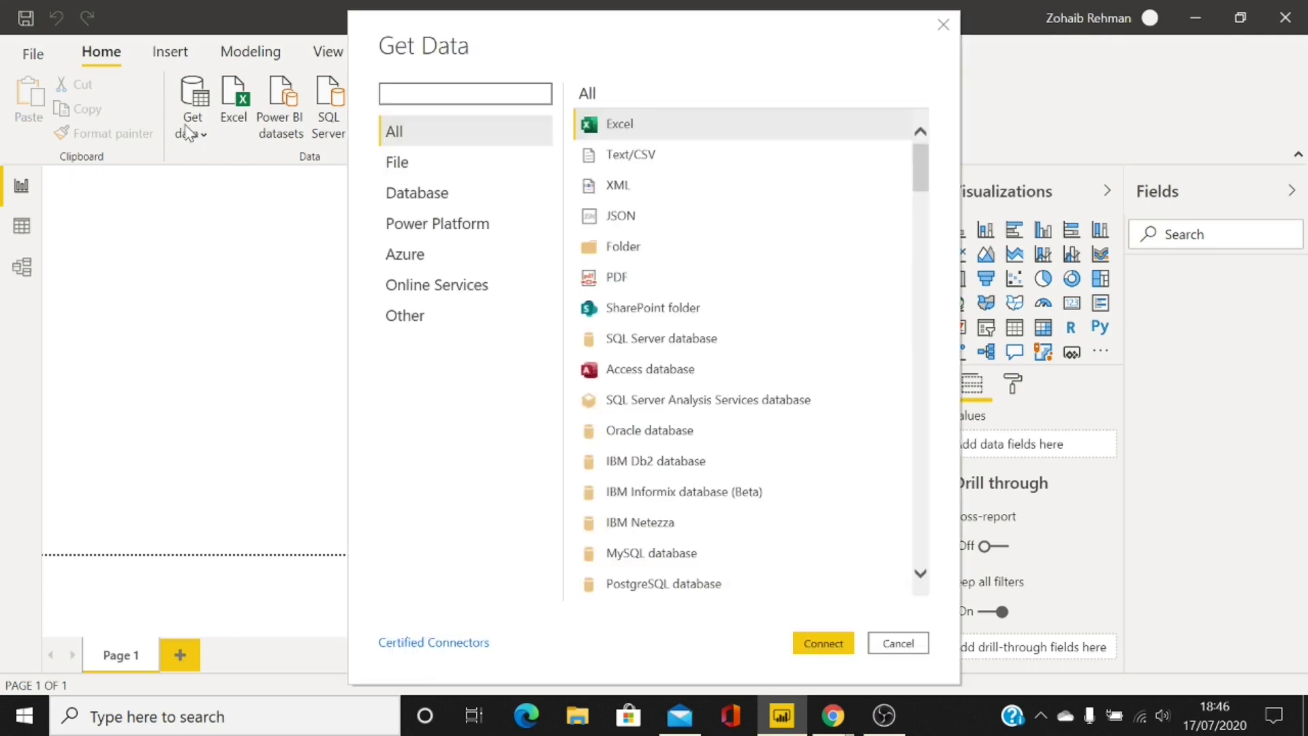
{"action": "left_click", "coordinate": [658, 279]}
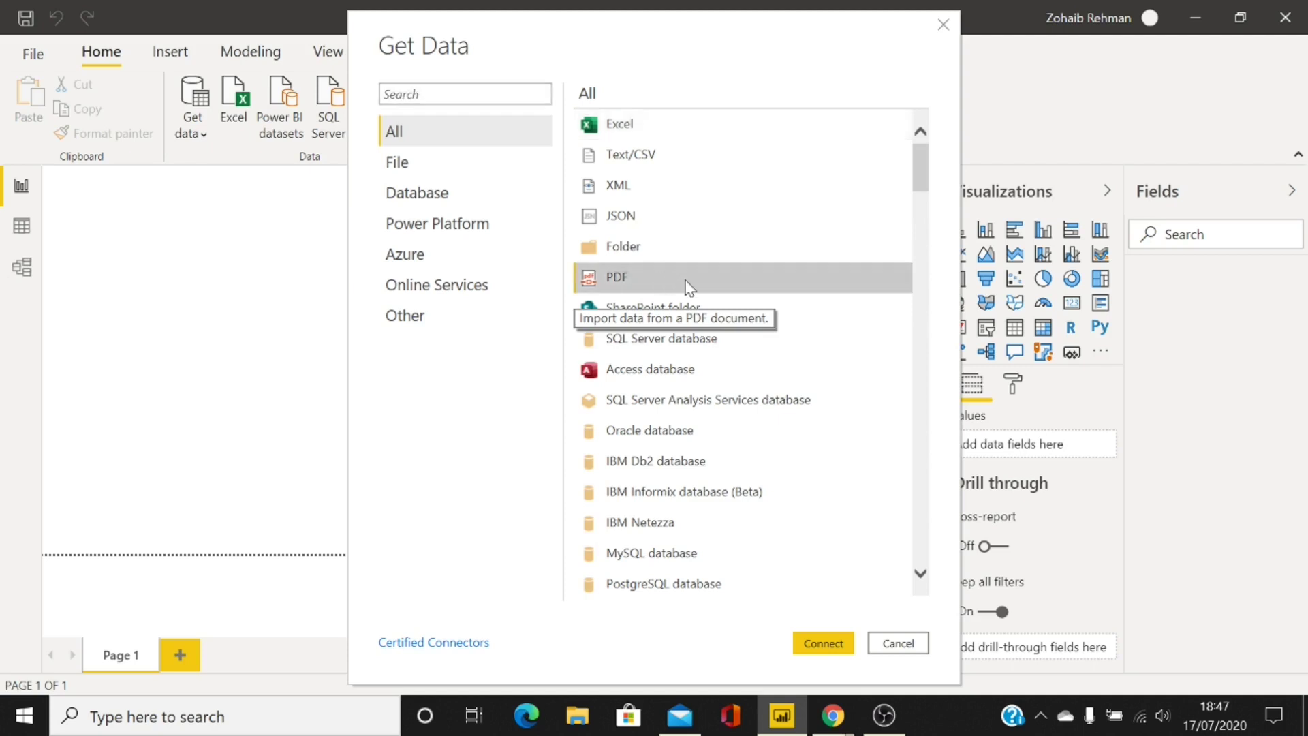
Connect to the PDF by pasting the WHO report URL as the file name and opening it
{"action": "left_click", "coordinate": [822, 643]}
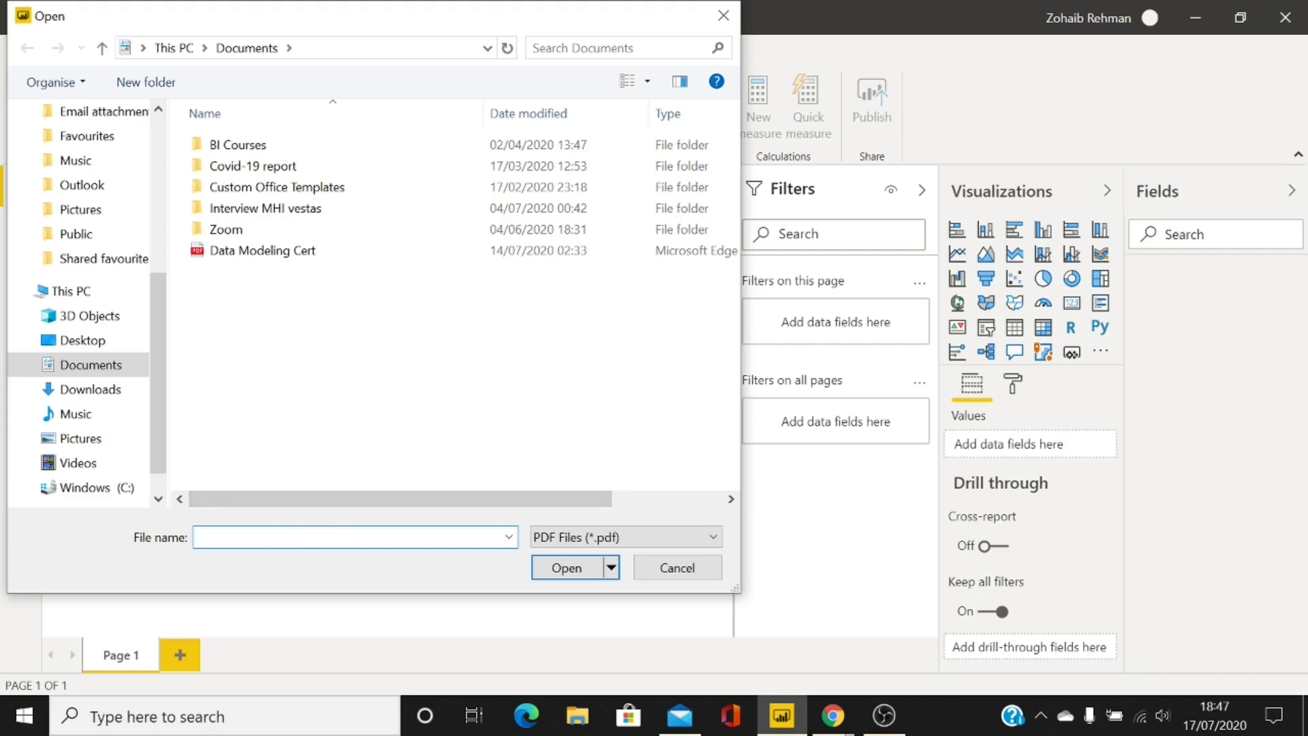
{"action": "key", "text": "ctrl+v"}
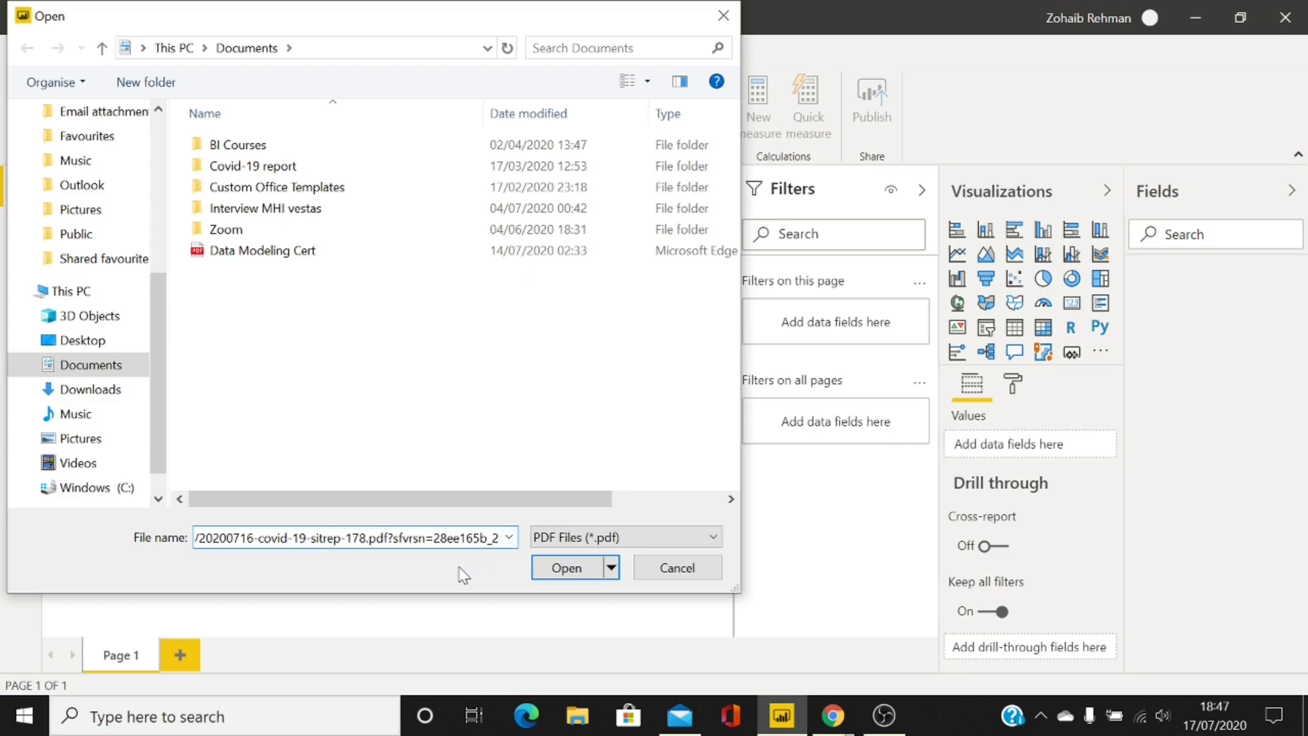
{"action": "left_click", "coordinate": [567, 568]}
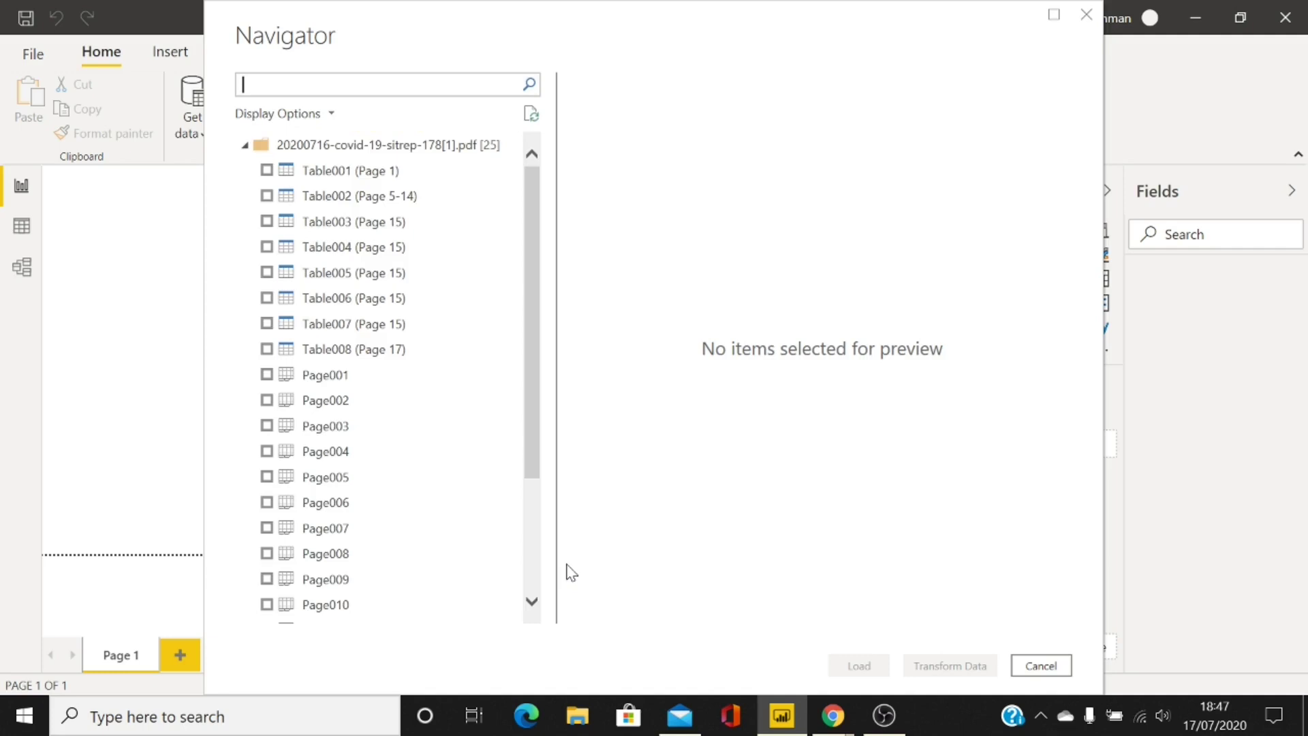
Preview Tables 002–005, then tick Table002 (Page 5-14) for import into Power Query Editor
{"action": "left_click", "coordinate": [371, 203]}
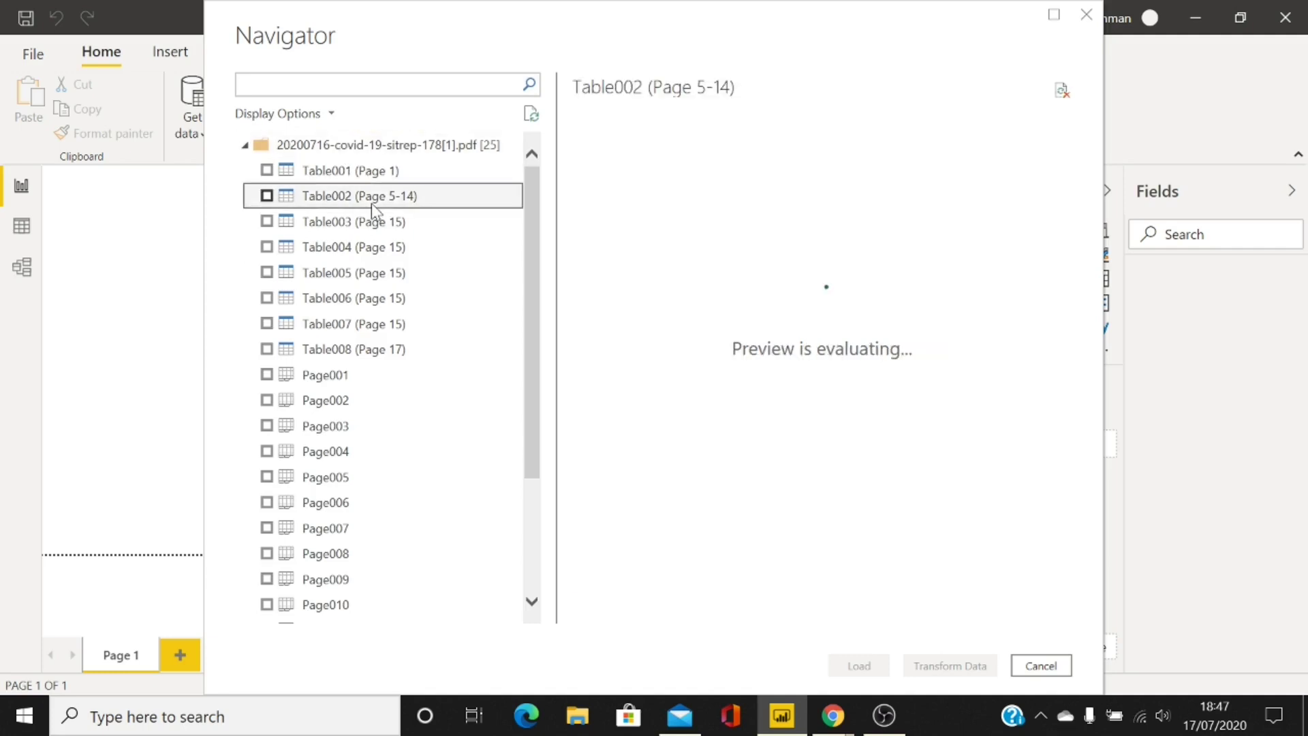
{"action": "left_click", "coordinate": [371, 222]}
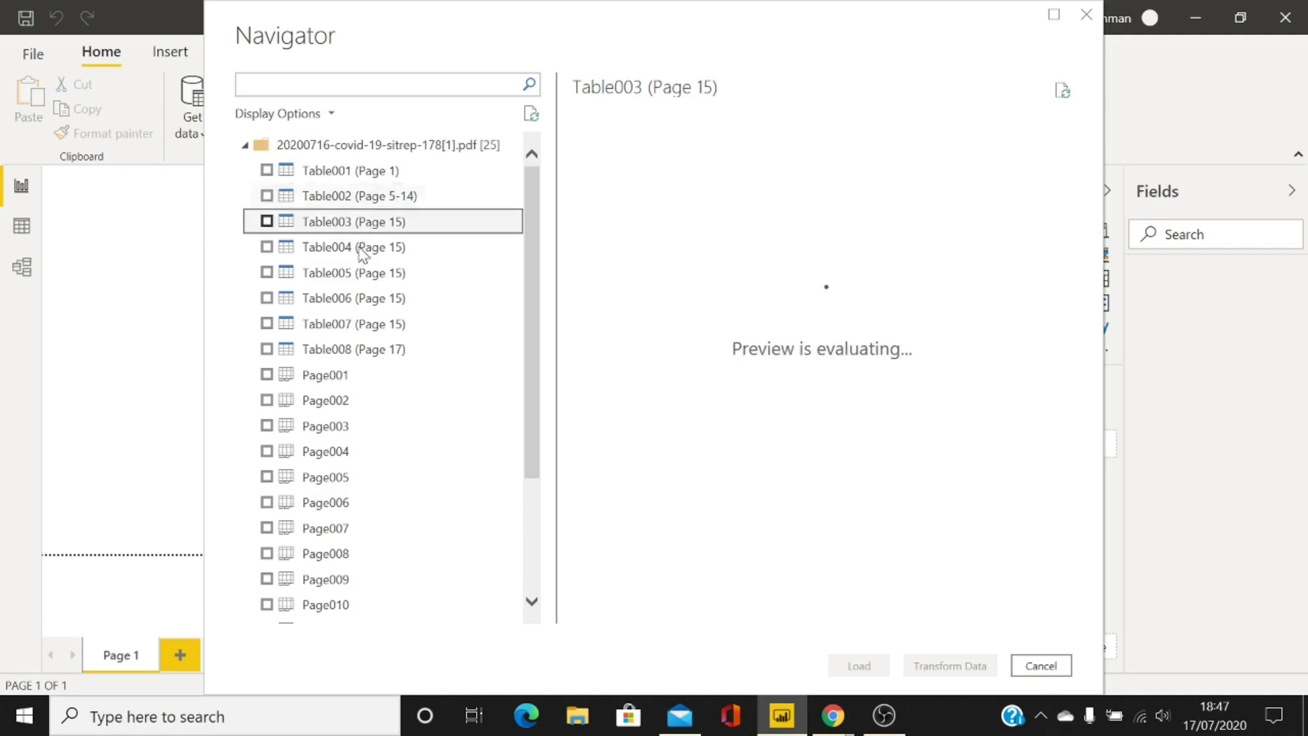
{"action": "left_click", "coordinate": [359, 249]}
{"action": "left_click", "coordinate": [360, 272]}
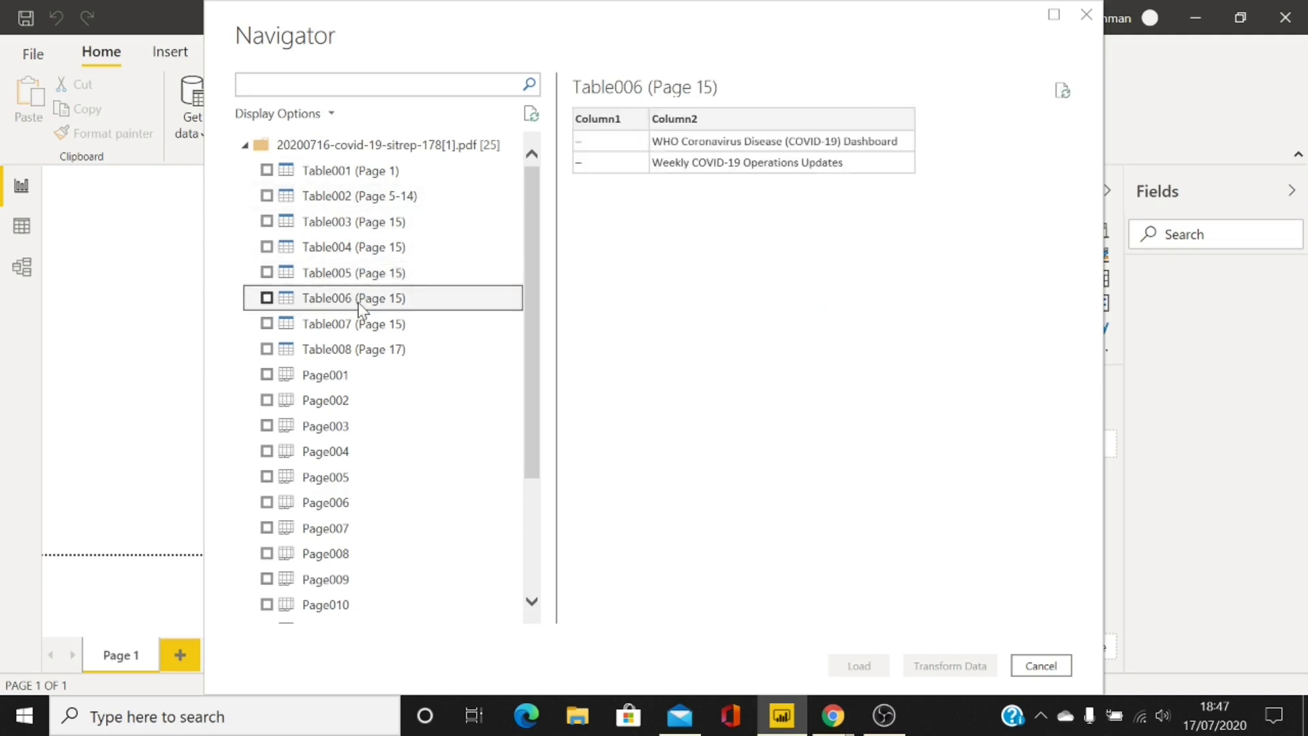
{"action": "left_click", "coordinate": [353, 198]}
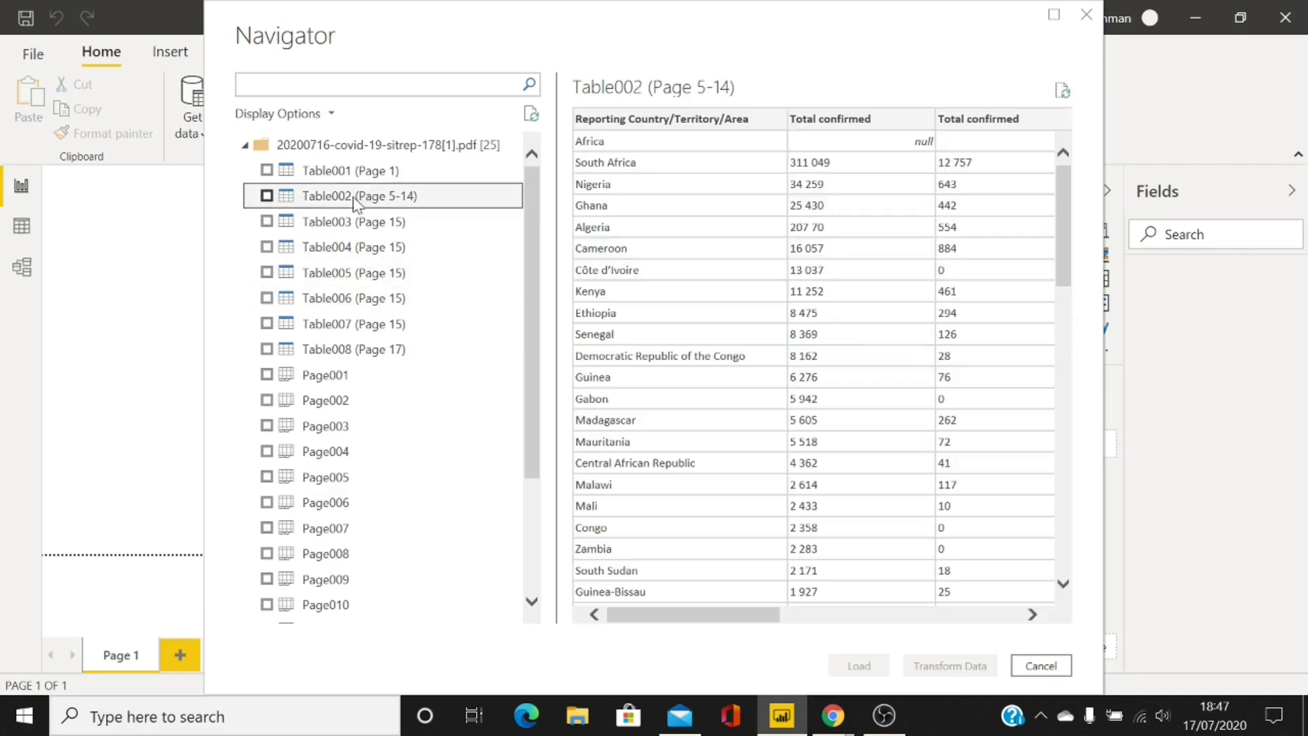
{"action": "left_click", "coordinate": [267, 196]}
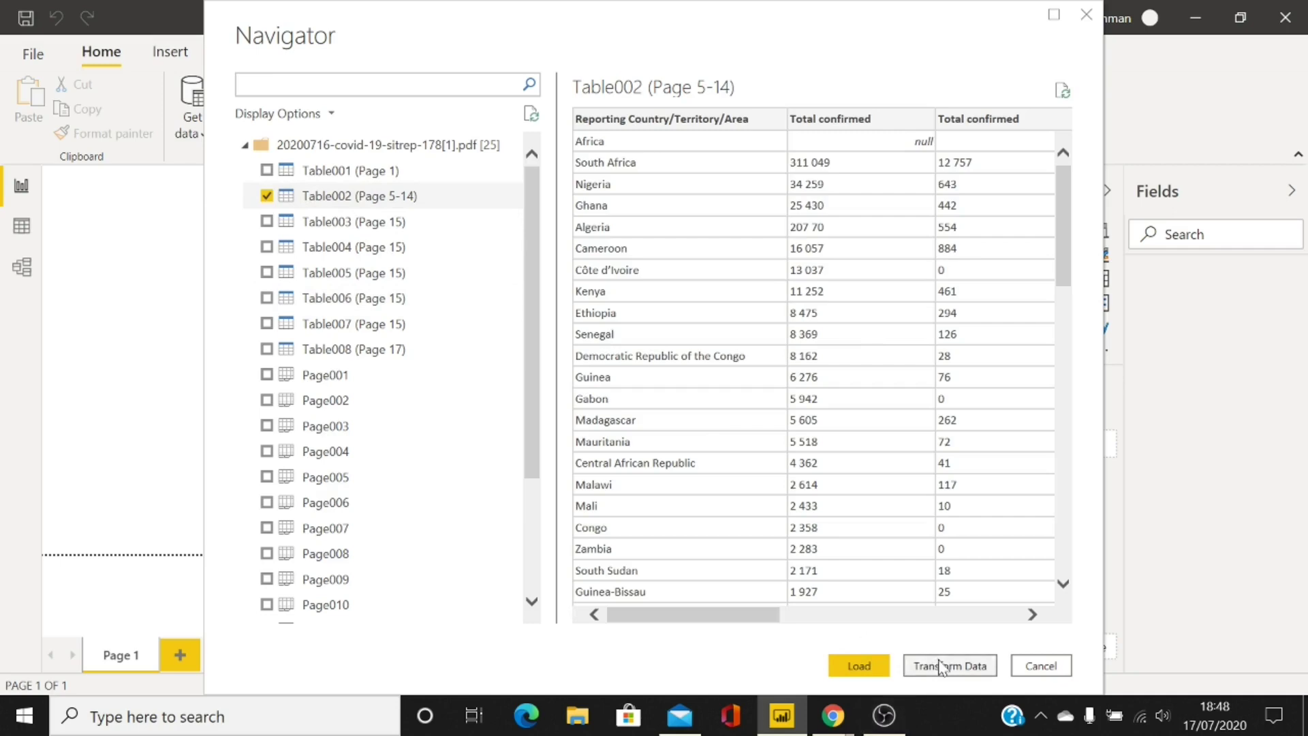
{"action": "key", "text": "alt+Tab"}
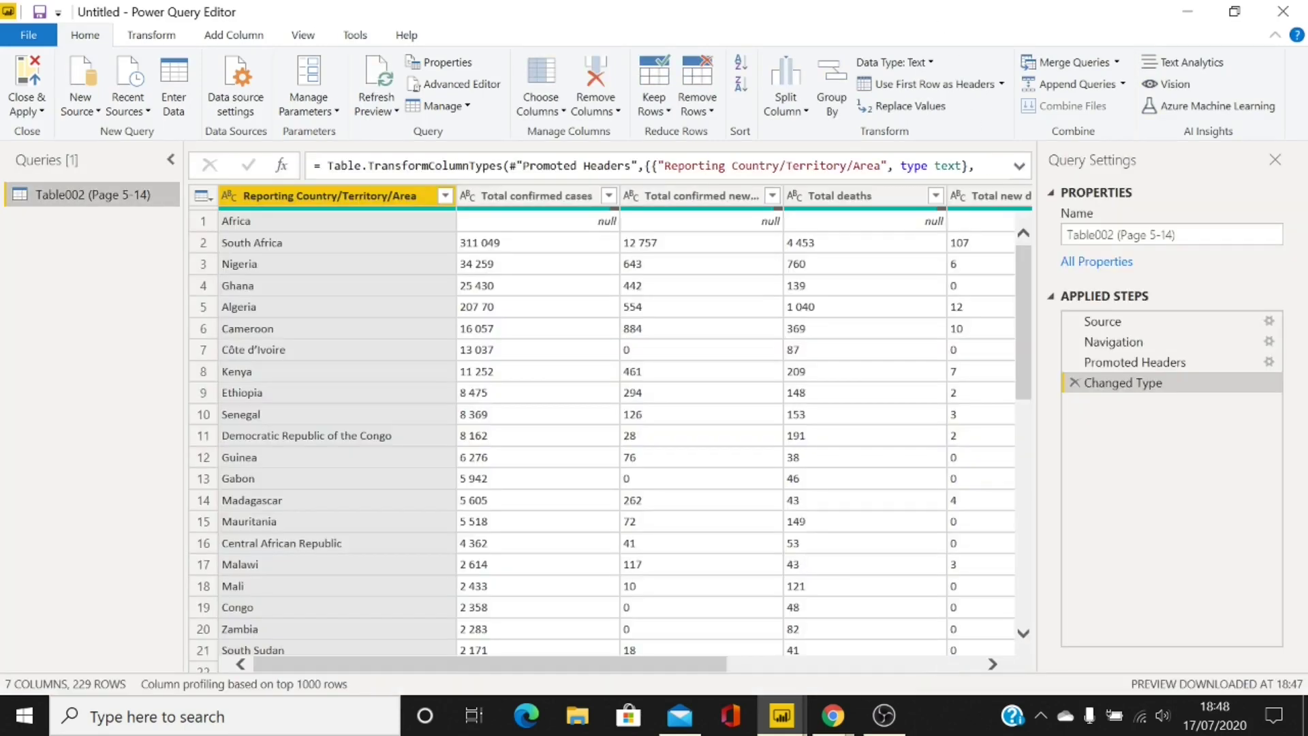
Scroll the country data preview, then select the Source step under Applied Steps
{"action": "scroll", "coordinate": [711, 436], "scroll_direction": "down", "scroll_amount": 3}
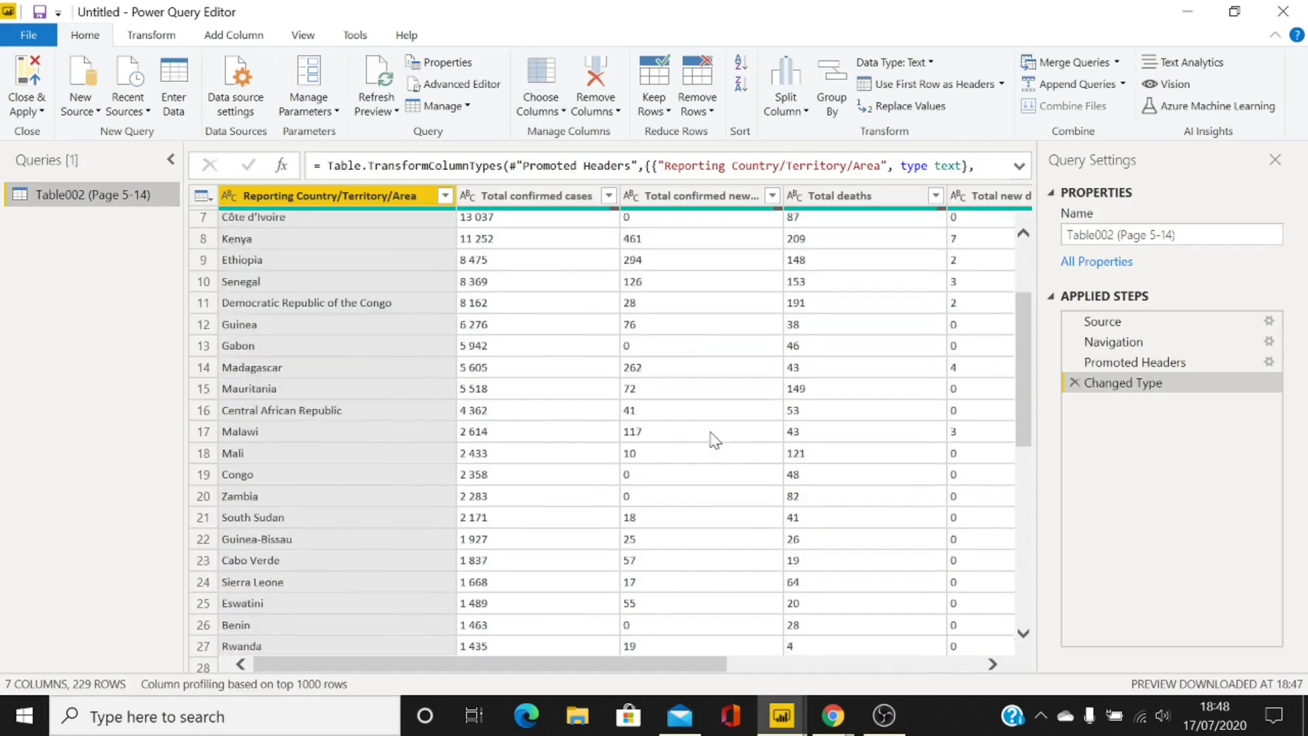
{"action": "scroll", "coordinate": [712, 439], "scroll_direction": "up", "scroll_amount": 3}
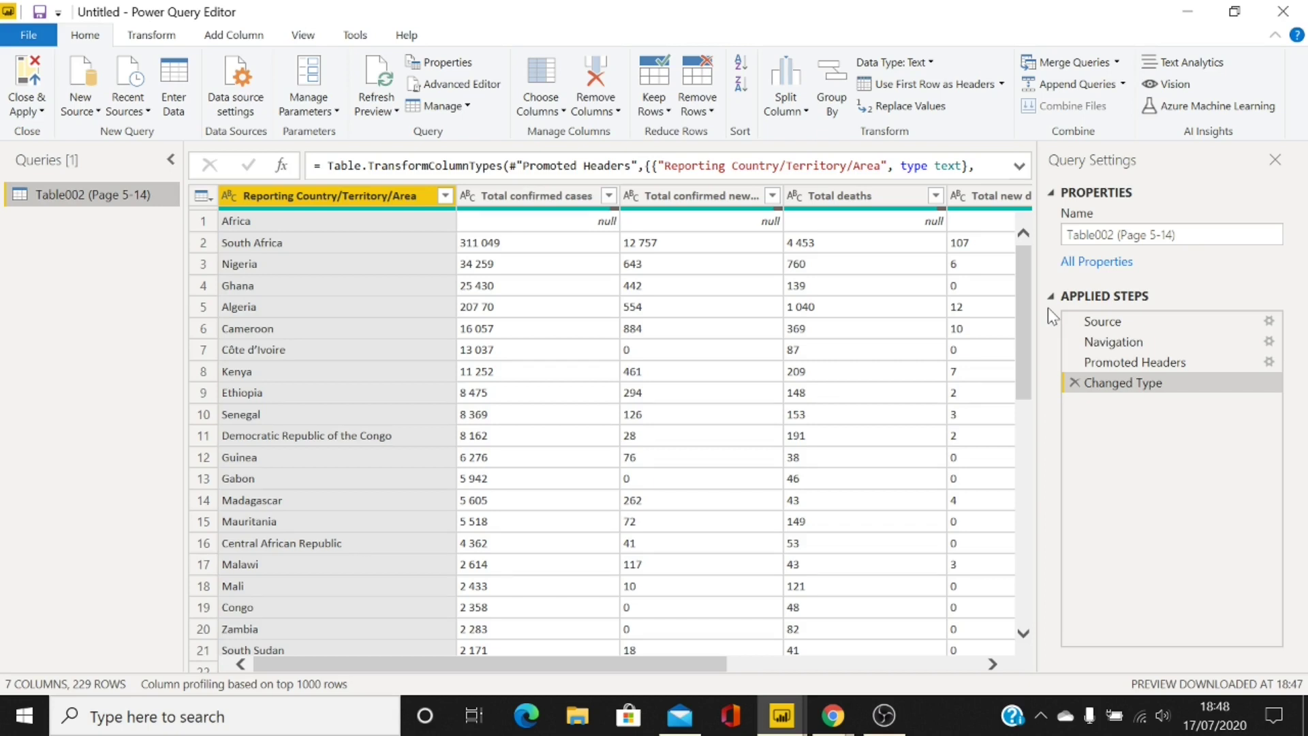
{"action": "left_click", "coordinate": [1127, 321]}
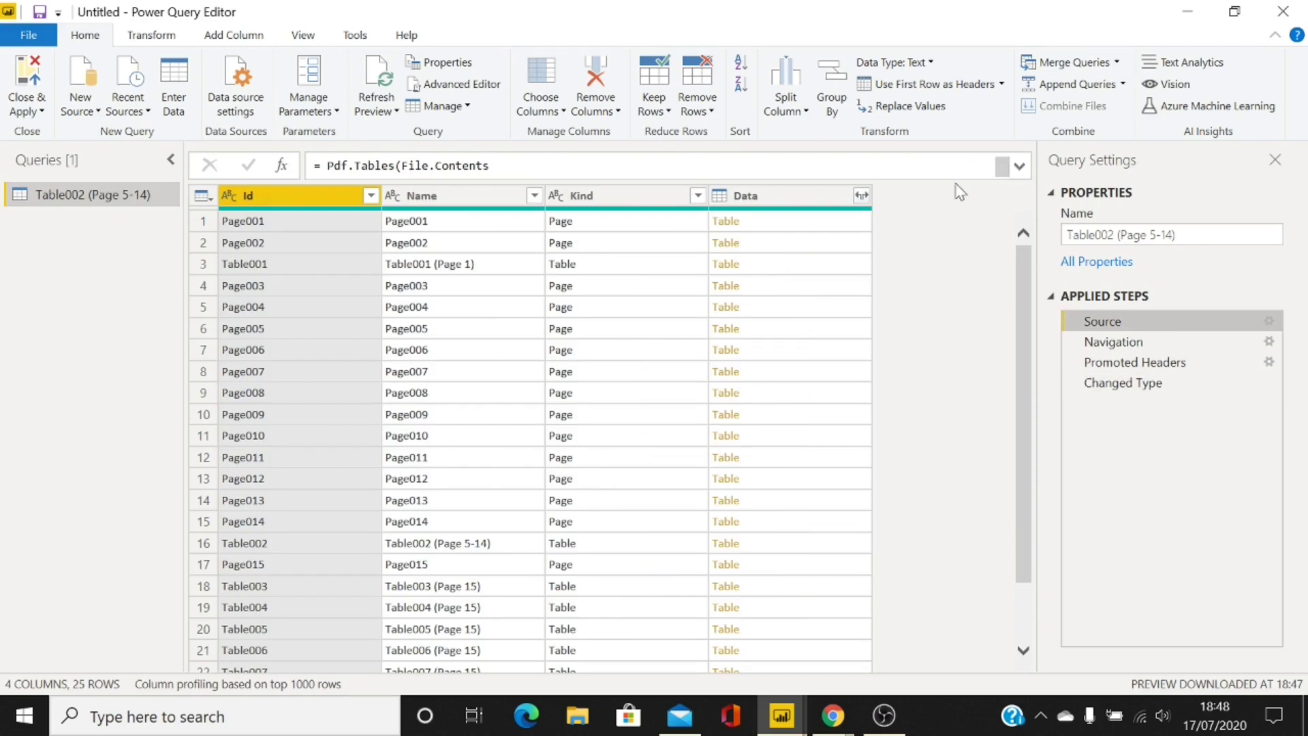
Expand the formula bar to show the full Pdf.Tables(File.Contents(...)) formula and place the cursor in it
{"action": "left_click", "coordinate": [1020, 166]}
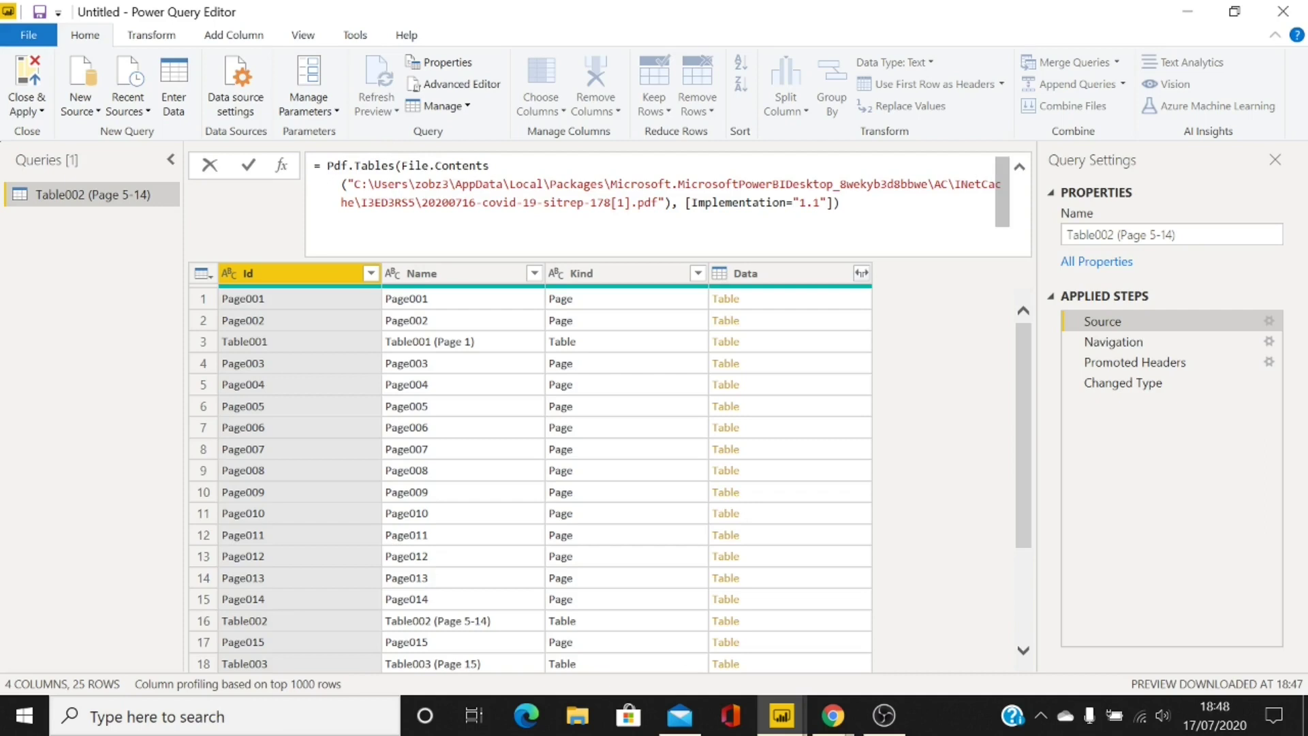
{"action": "mouse_move", "coordinate": [408, 184]}
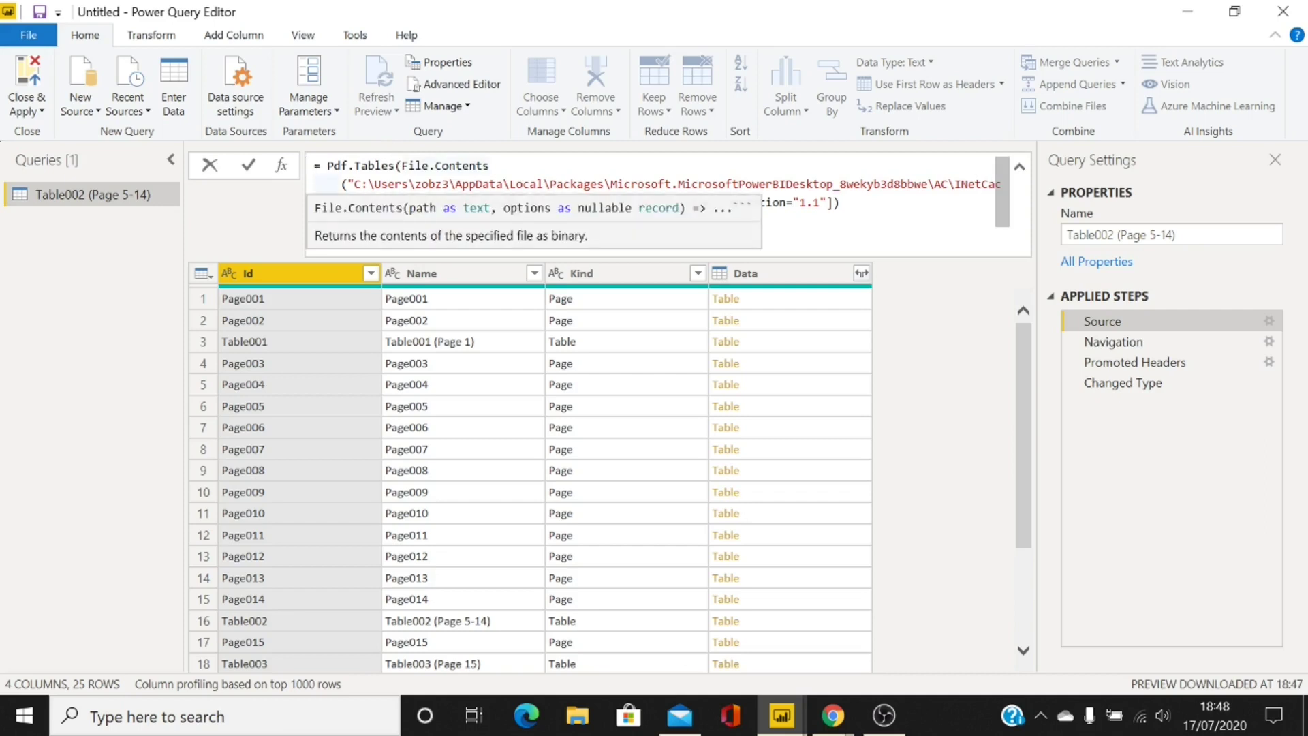
{"action": "left_click", "coordinate": [428, 166]}
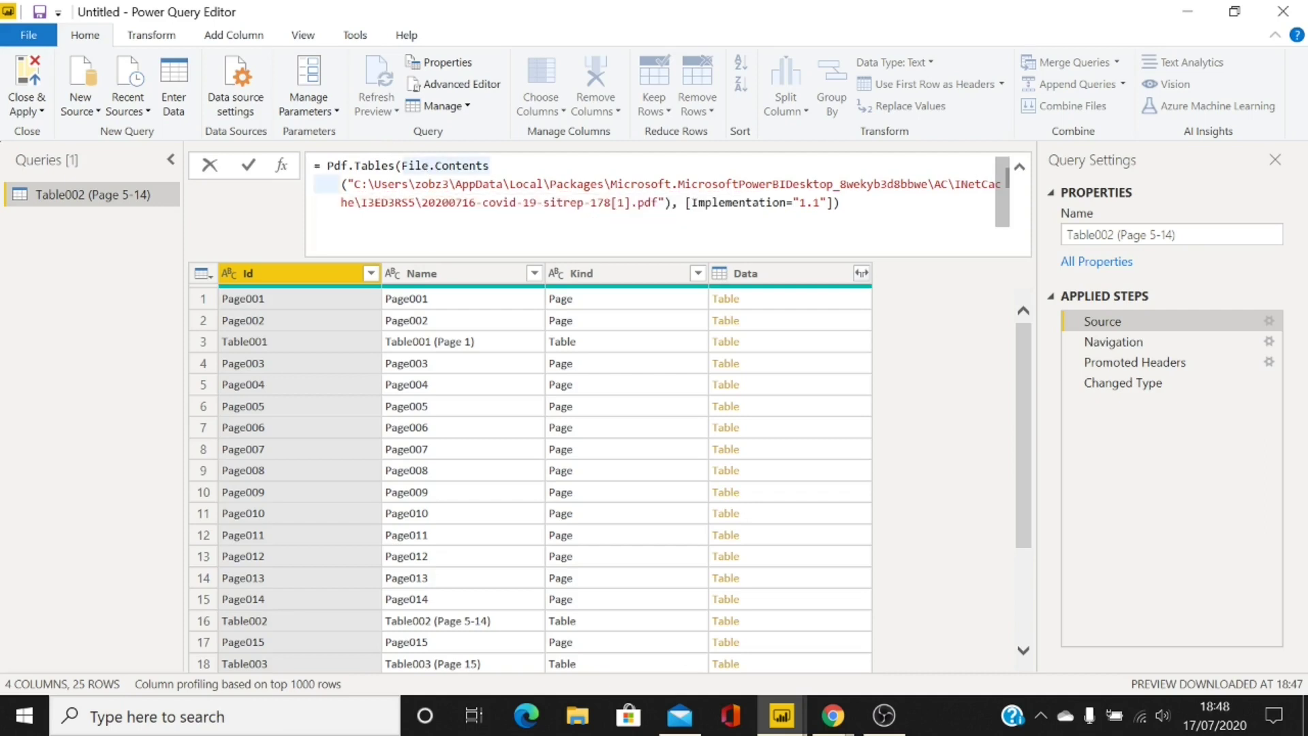
Change the File.Contents function to Web.Contents in the Source formula
{"action": "key", "text": "BackSpace"}
{"action": "key", "text": "BackSpace"}
{"action": "key", "text": "BackSpace"}
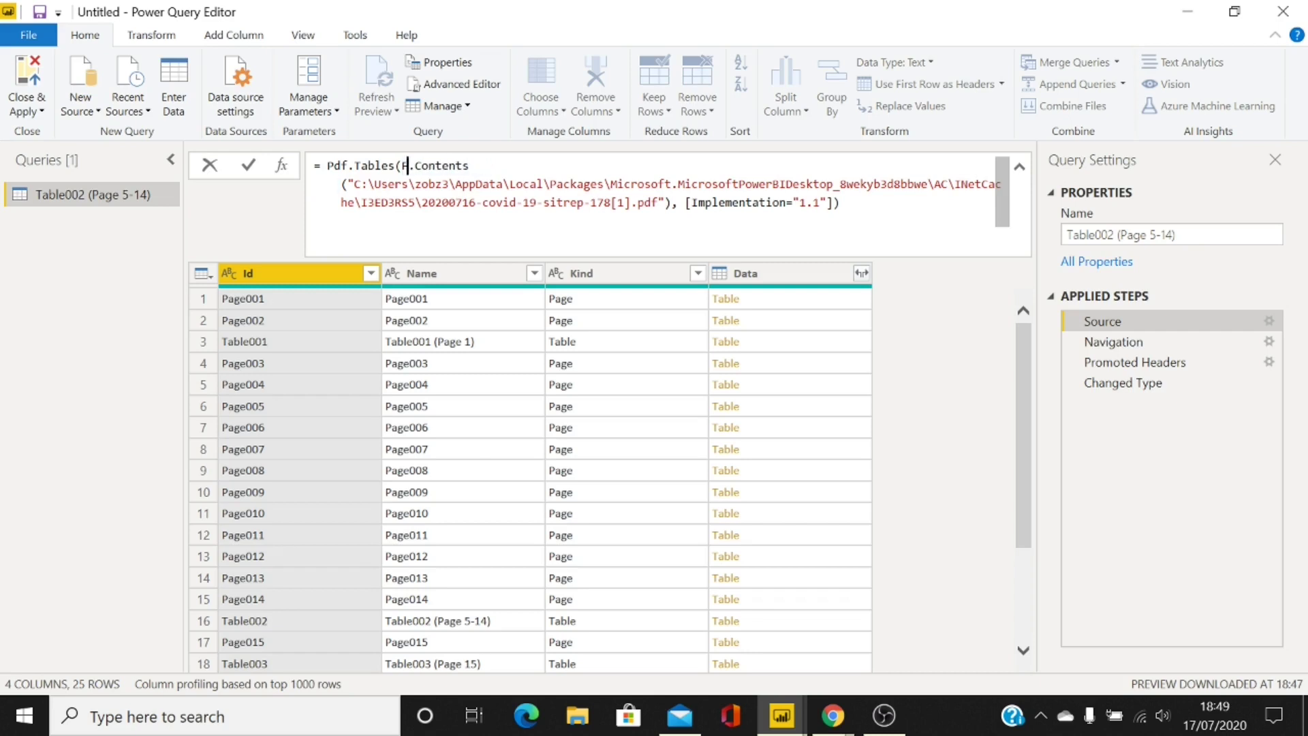
{"action": "key", "text": "BackSpace"}
{"action": "type", "text": "Web"}
Replace the local file path with the WHO PDF URL, strip the ?sfvrsn suffix, and commit
{"action": "left_click_drag", "start_coordinate": [658, 203], "coordinate": [354, 184]}
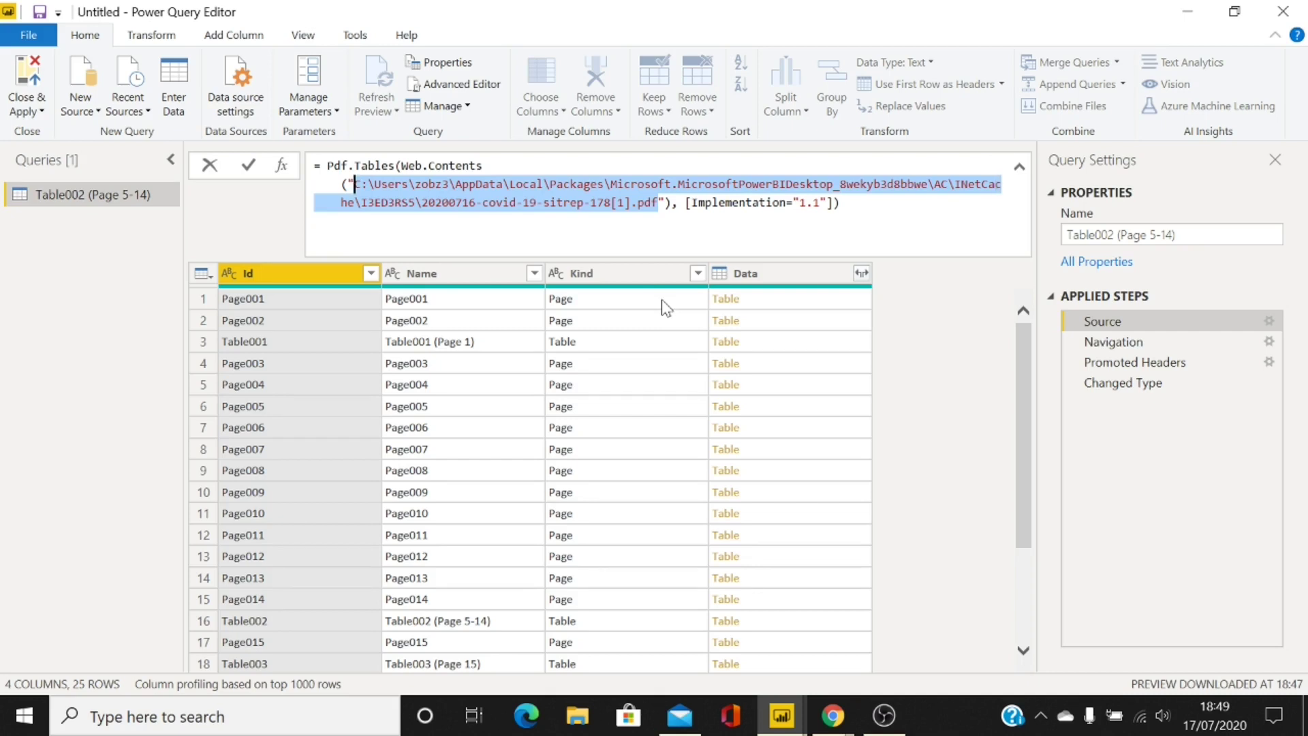
{"action": "type", "text": "https://www.who.int/docs/default-source/coronaviruse/situation-reports/20200716-covid-19-sitrep-178.pdf?sfvrsn=28ee165b_2"}
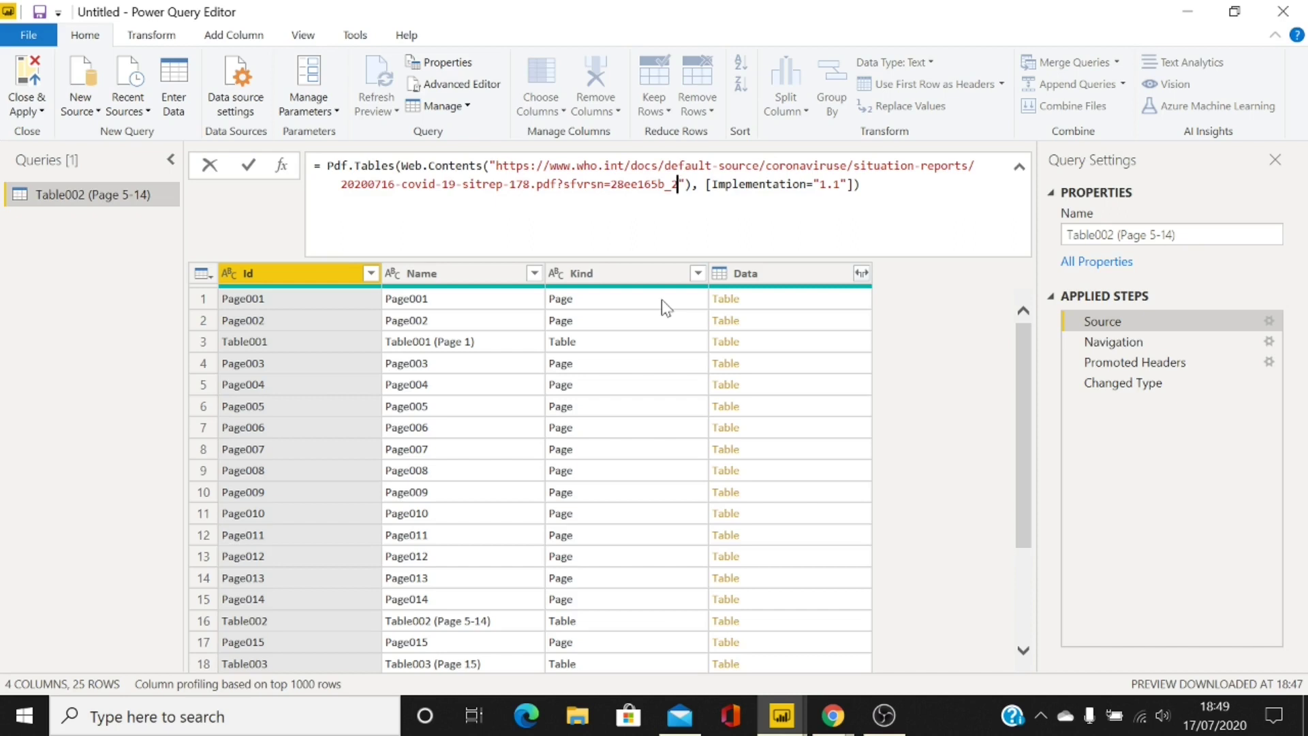
{"action": "key", "text": "BackSpace"}
{"action": "key", "text": "BackSpace"}
{"action": "key", "text": "BackSpace"}
{"action": "key", "text": "BackSpace"}
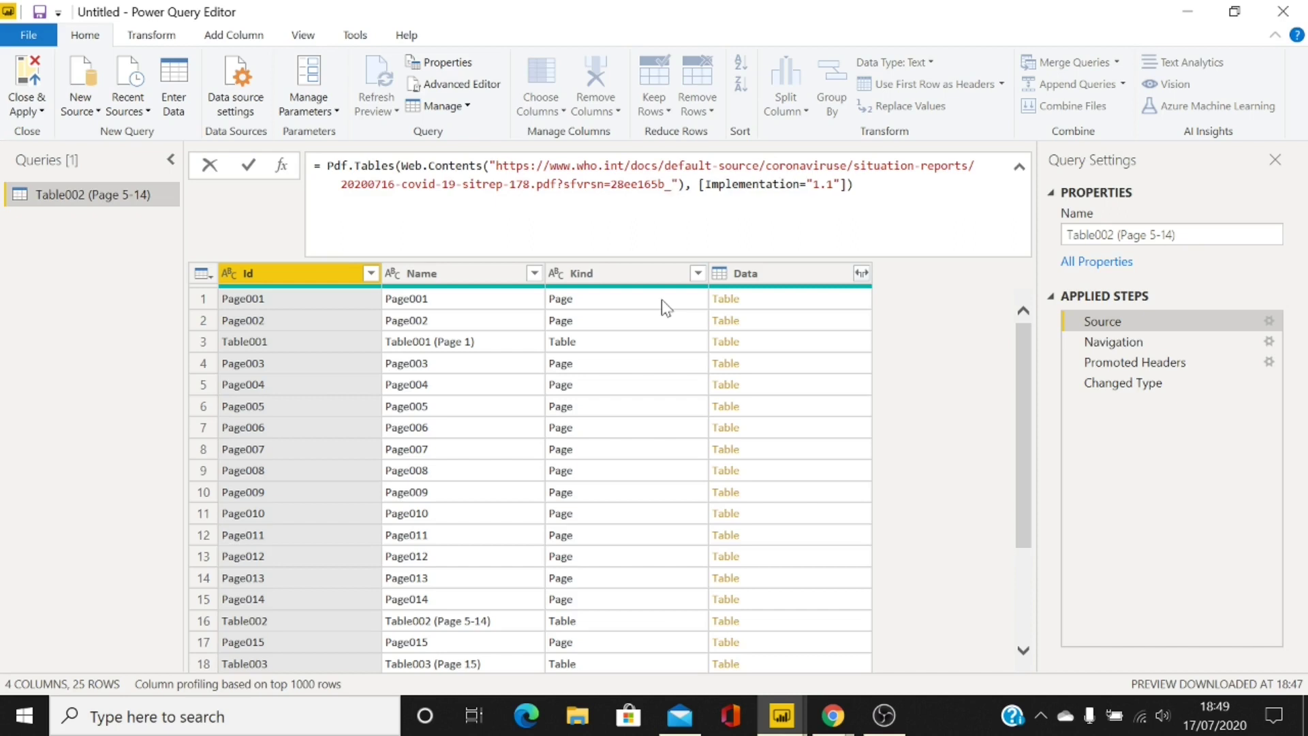
{"action": "key", "text": "BackSpace"}
{"action": "key", "text": "BackSpace"}
{"action": "key", "text": "BackSpace"}
{"action": "key", "text": "BackSpace"}
{"action": "key", "text": "BackSpace"}
{"action": "key", "text": "BackSpace"}
{"action": "key", "text": "BackSpace"}
{"action": "key", "text": "BackSpace"}
{"action": "key", "text": "BackSpace"}
{"action": "key", "text": "BackSpace"}
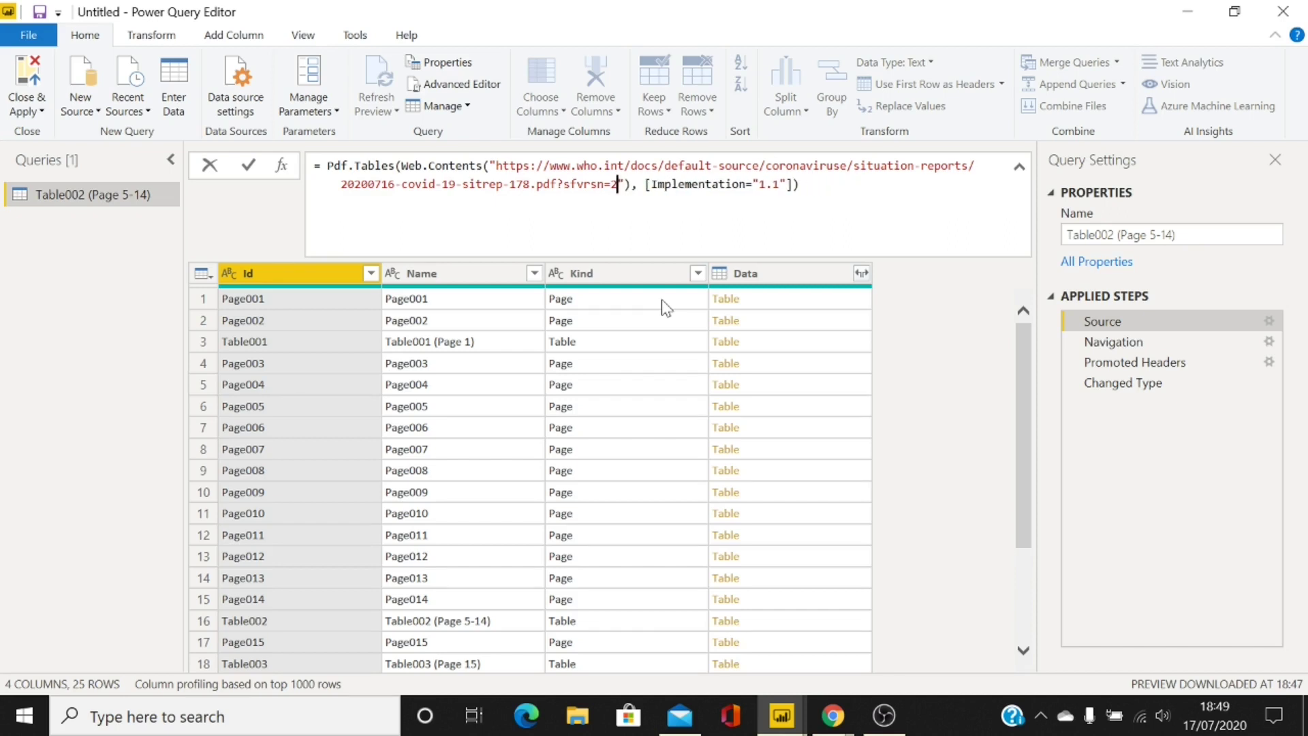
{"action": "key", "text": "BackSpace"}
{"action": "key", "text": "BackSpace"}
{"action": "key", "text": "BackSpace"}
{"action": "key", "text": "BackSpace"}
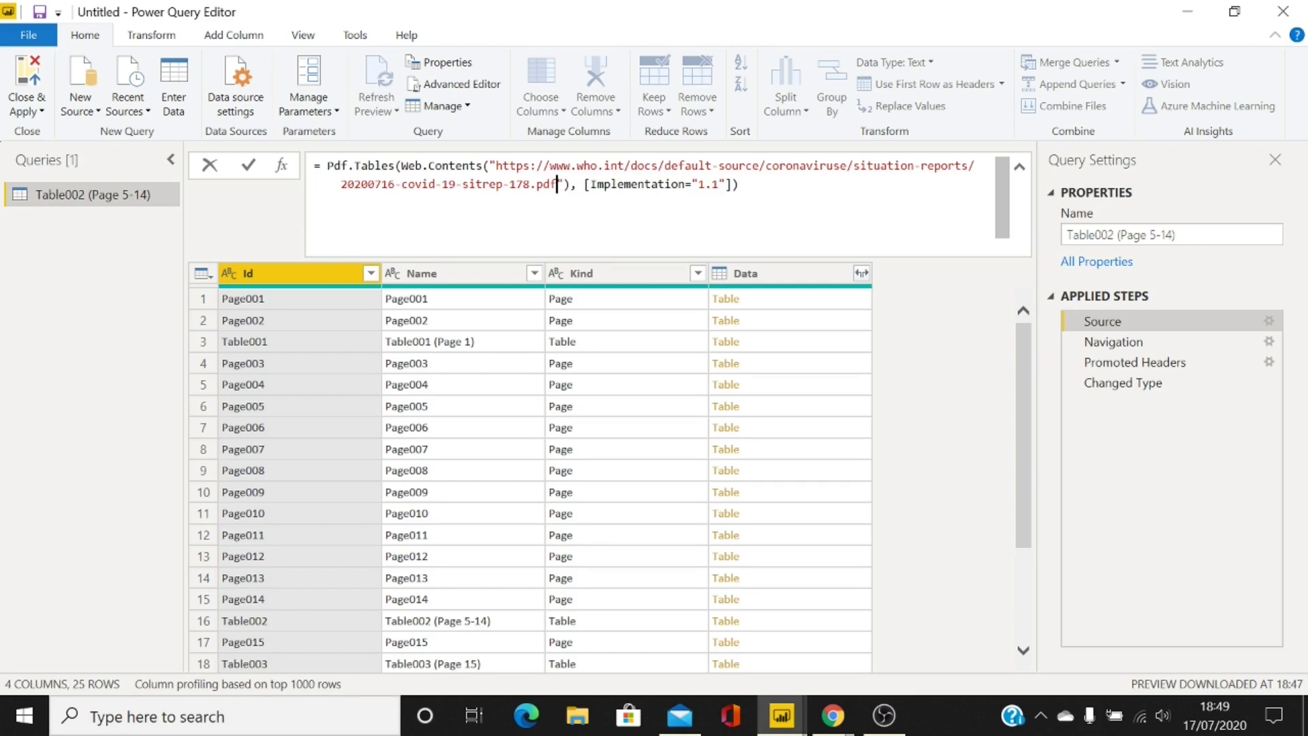
{"action": "left_click", "coordinate": [738, 183]}
{"action": "key", "text": "Return"}
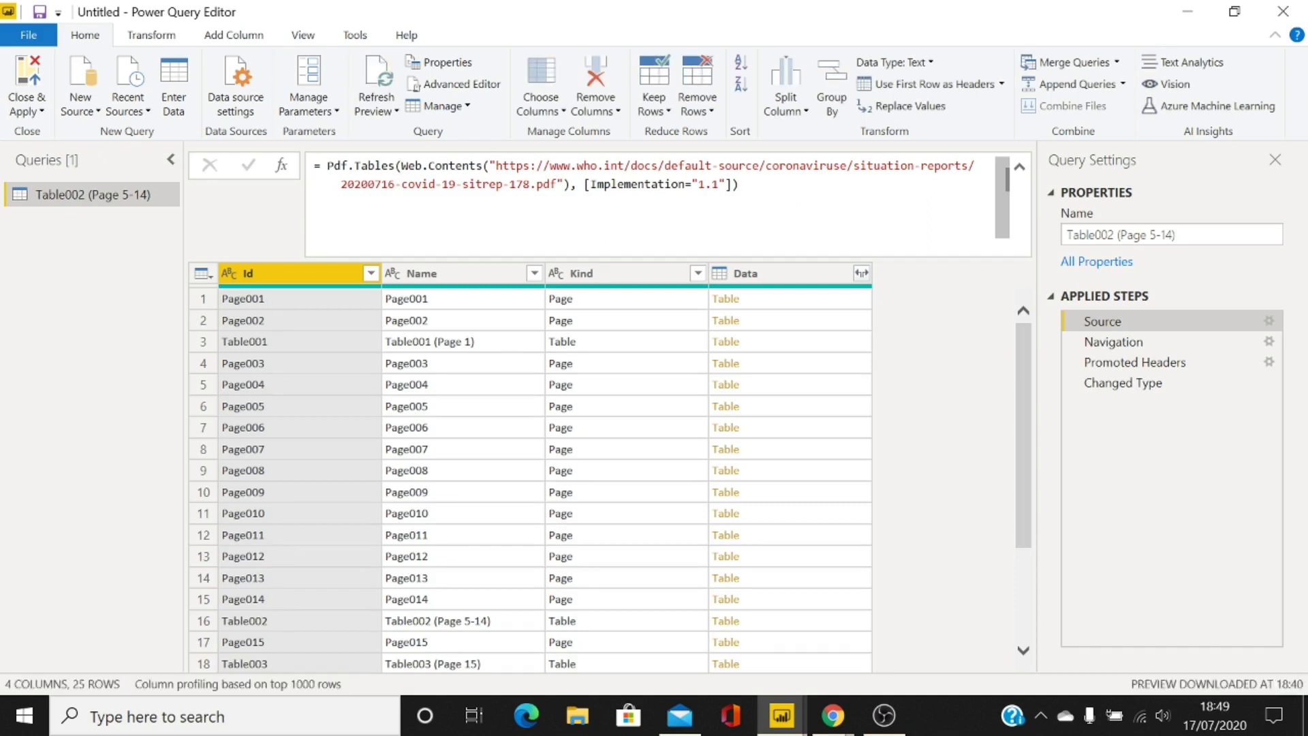
Collapse the formula bar so the Web.Contents Source formula shows on one line
{"action": "left_click", "coordinate": [1020, 168]}
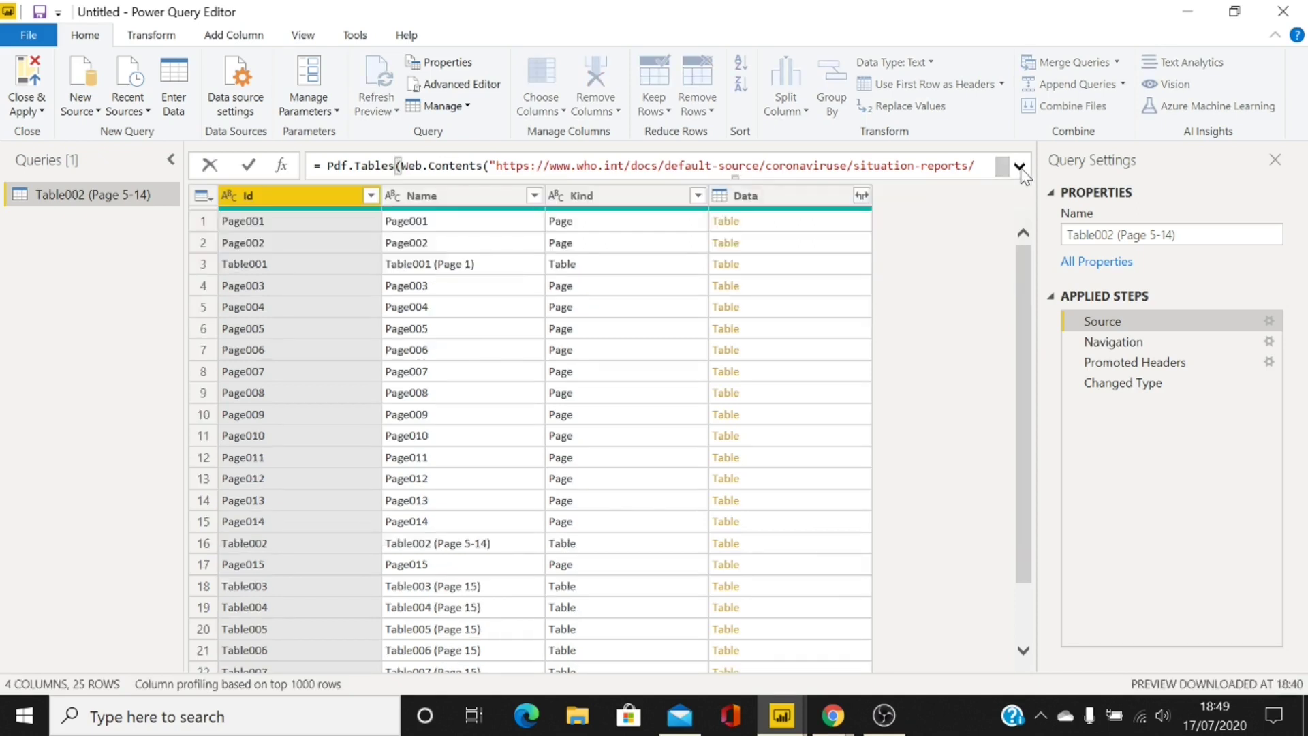